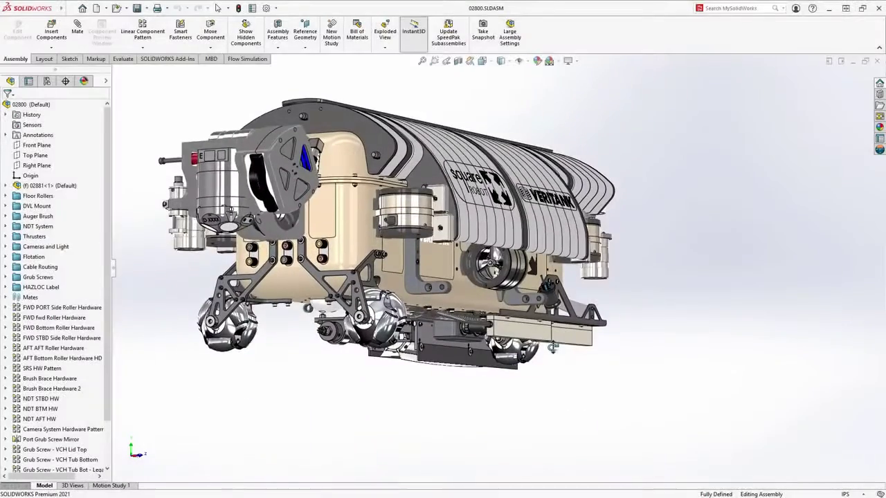
Step: Zoom in on the 70mm thruster in the 02800 assembly and select the whole component
{"action": "scroll", "coordinate": [551, 337], "scroll_direction": "down", "scroll_amount": 3}
{"action": "scroll", "coordinate": [550, 337], "scroll_direction": "down", "scroll_amount": 3}
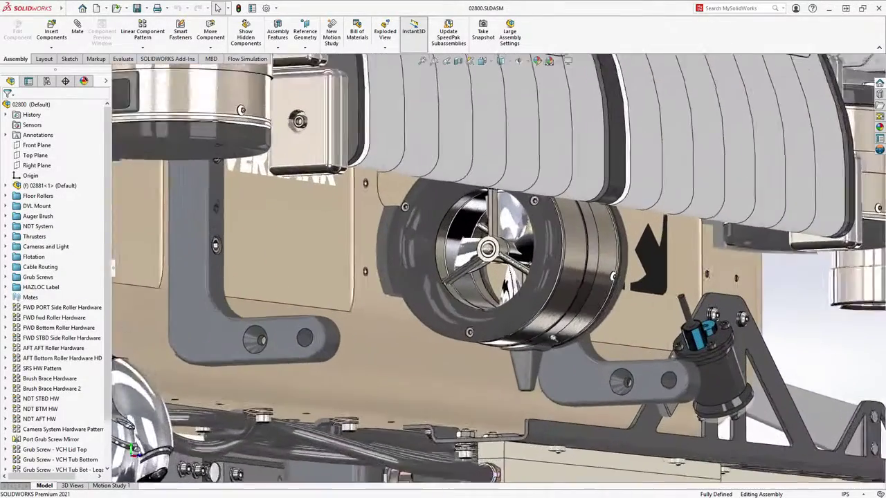
{"action": "scroll", "coordinate": [551, 337], "scroll_direction": "down", "scroll_amount": 2}
{"action": "left_click", "coordinate": [554, 340]}
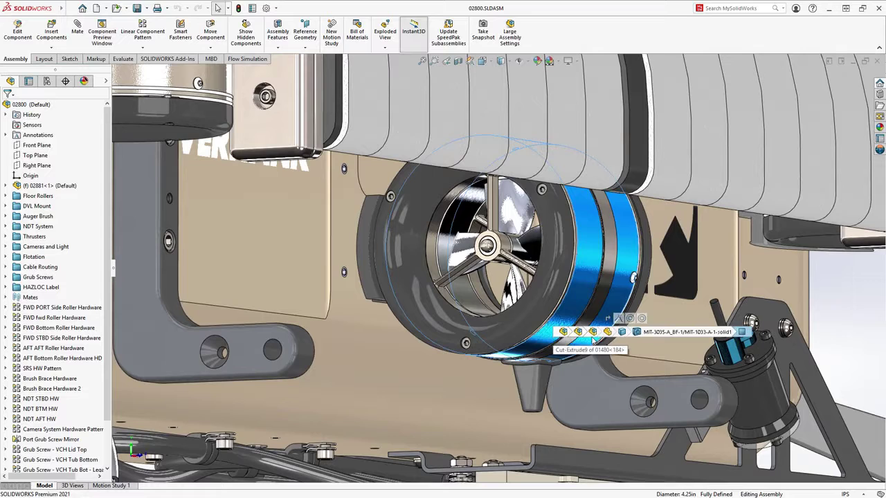
{"action": "left_click", "coordinate": [607, 332]}
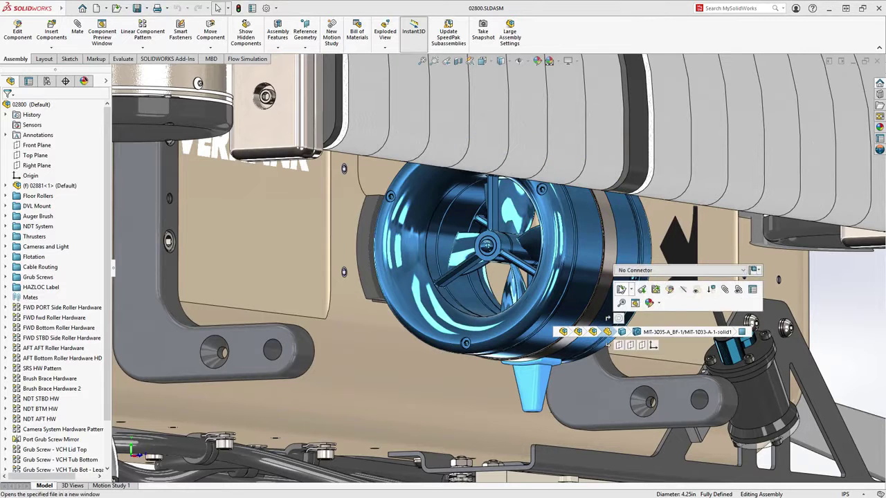
{"action": "left_click", "coordinate": [621, 289]}
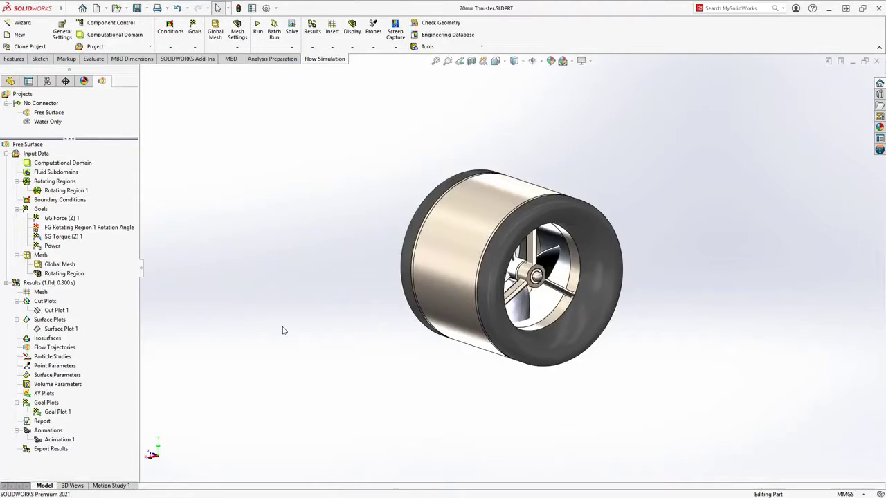
{"action": "double_click", "coordinate": [76, 191]}
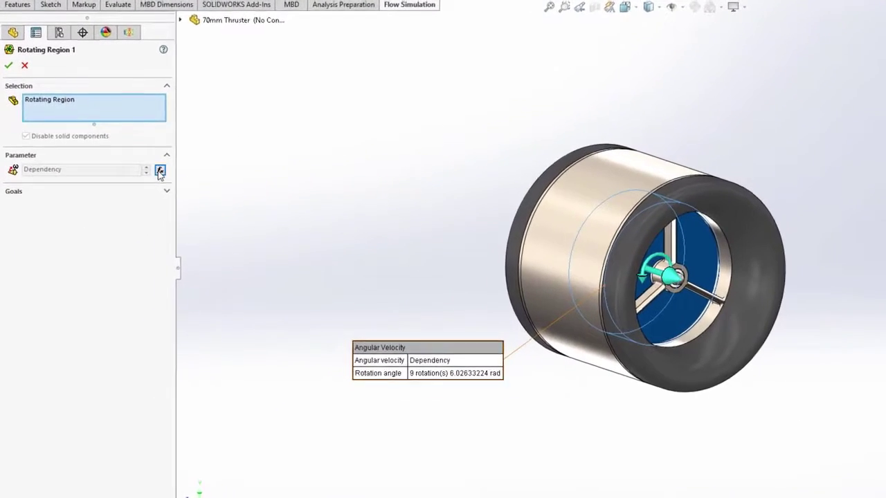
{"action": "left_click", "coordinate": [150, 179]}
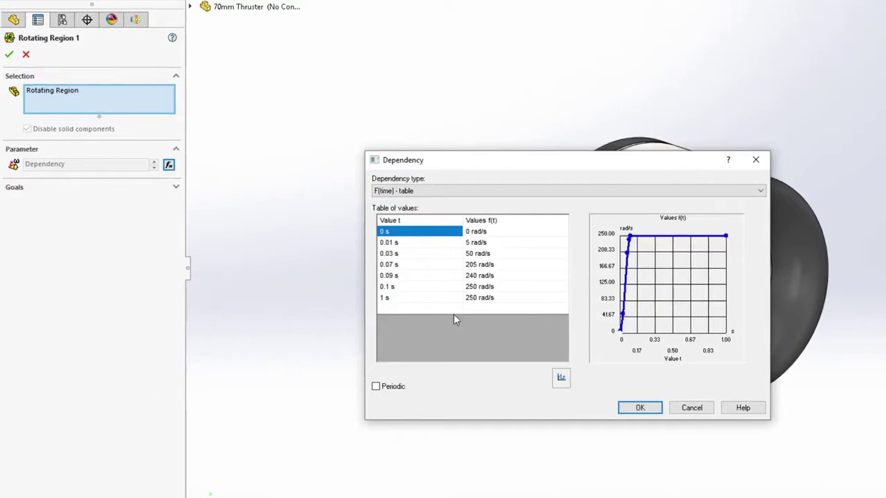
{"action": "left_click", "coordinate": [640, 408]}
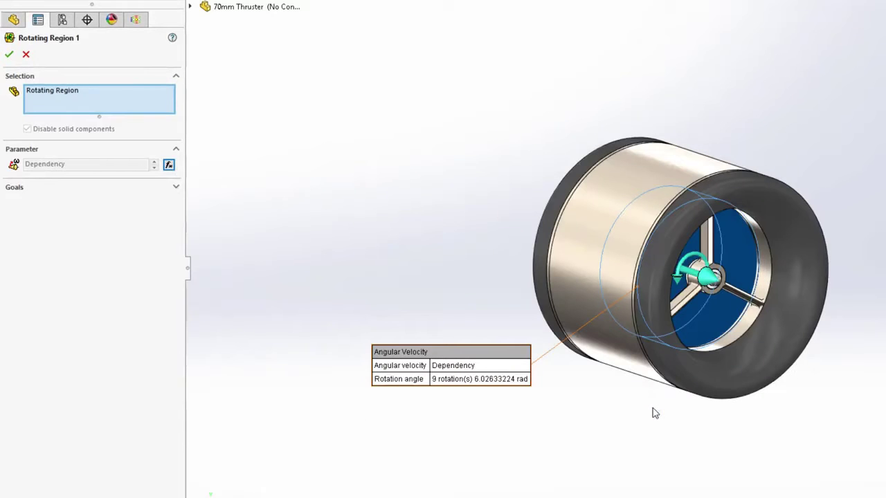
{"action": "left_click", "coordinate": [25, 56]}
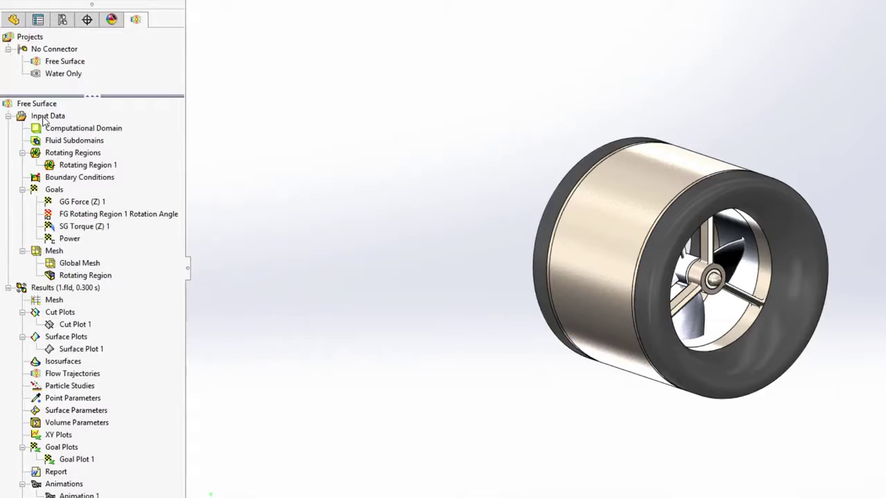
{"action": "right_click", "coordinate": [43, 117]}
{"action": "left_click", "coordinate": [139, 125]}
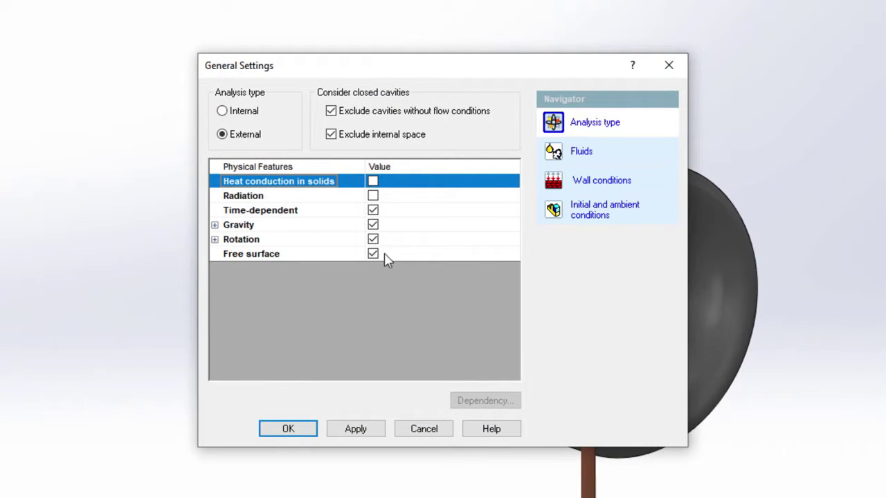
{"action": "left_click", "coordinate": [605, 215]}
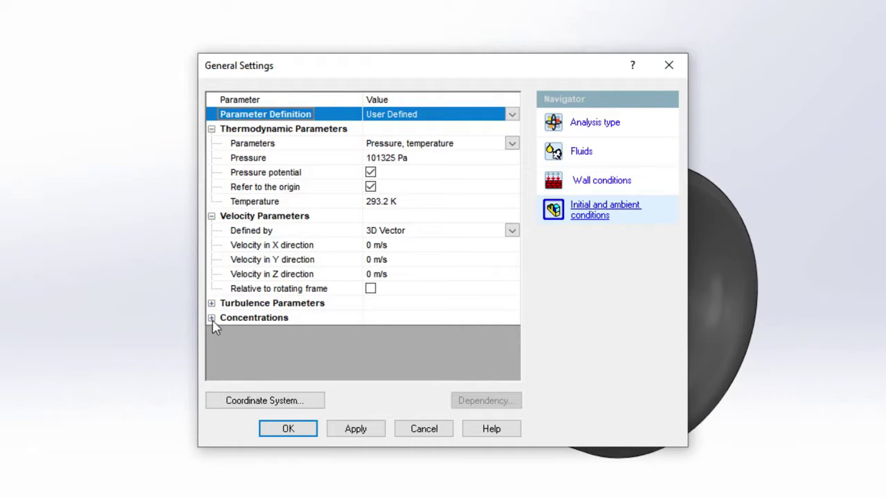
{"action": "left_click", "coordinate": [212, 319]}
{"action": "left_click", "coordinate": [395, 336]}
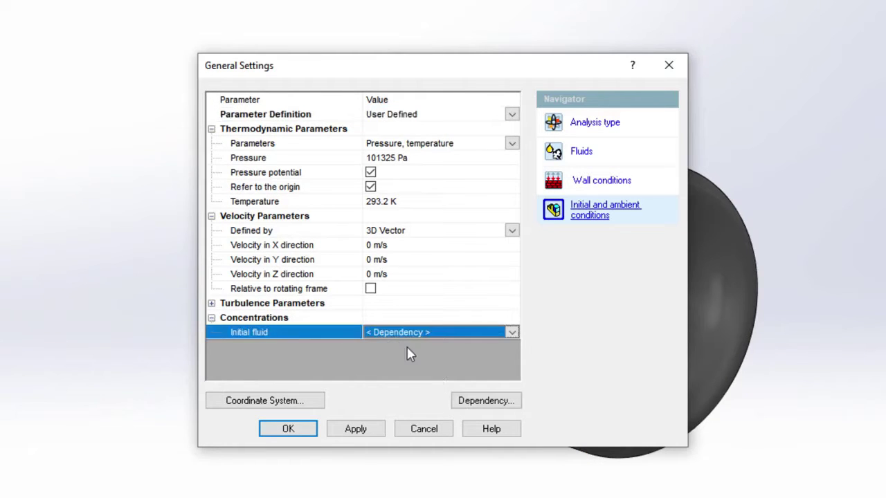
{"action": "left_click", "coordinate": [468, 403]}
{"action": "left_click", "coordinate": [292, 144]}
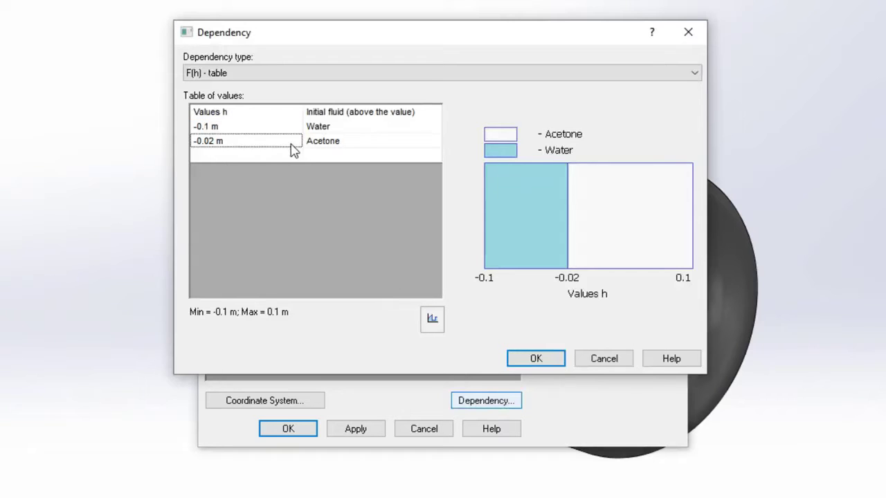
{"action": "left_click", "coordinate": [532, 359]}
{"action": "left_click", "coordinate": [289, 430]}
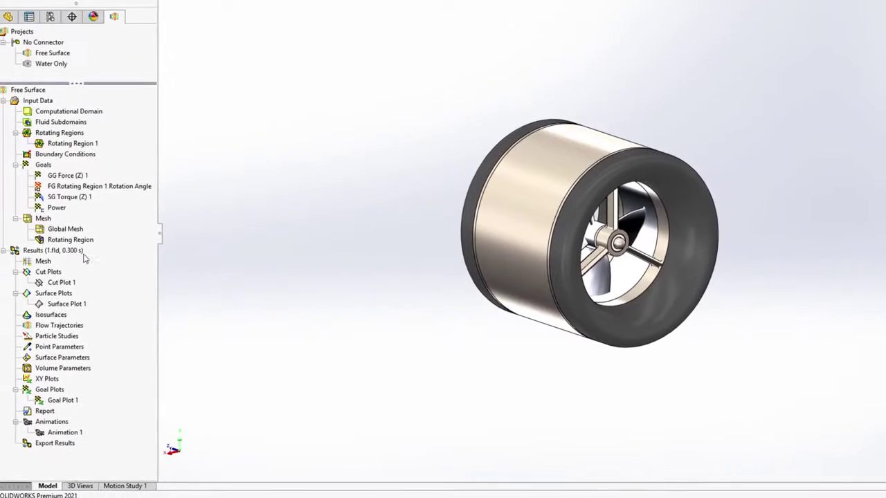
Step: Load results in Transient Explorer, show Cut Plot 1, and play it through 0–0.300 s
{"action": "right_click", "coordinate": [83, 253]}
{"action": "left_click", "coordinate": [123, 302]}
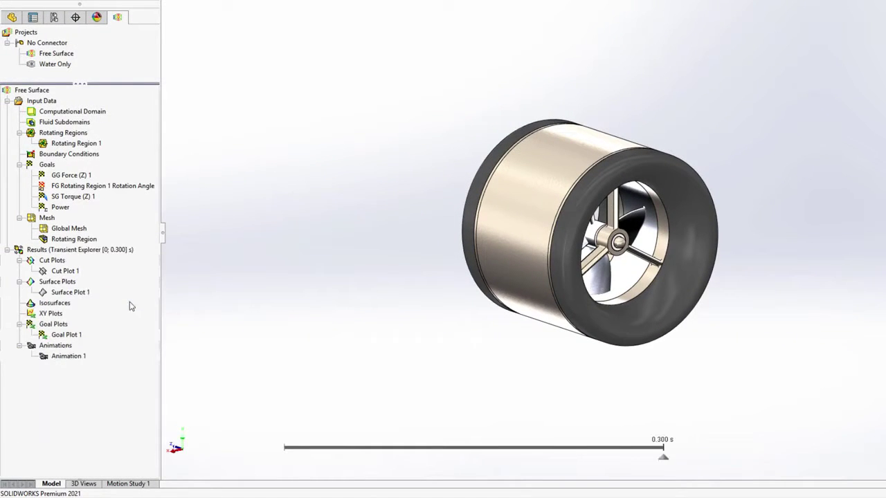
{"action": "right_click", "coordinate": [79, 274]}
{"action": "left_click", "coordinate": [110, 301]}
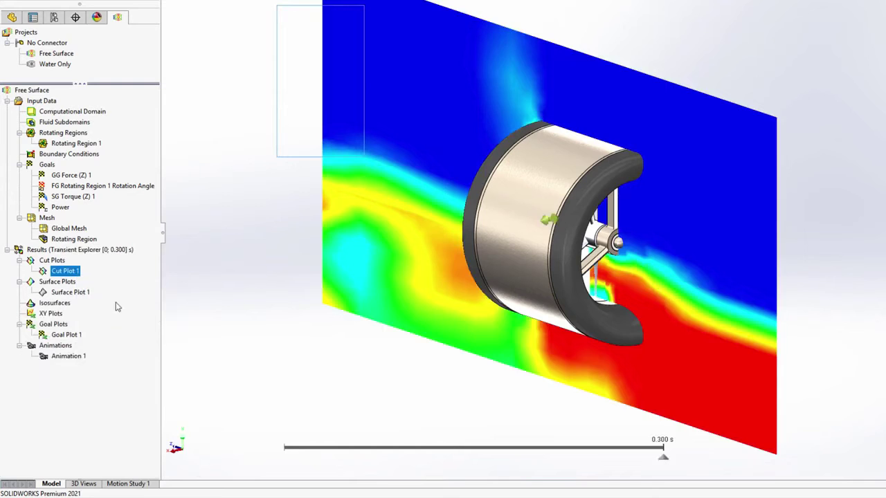
{"action": "left_click", "coordinate": [271, 447]}
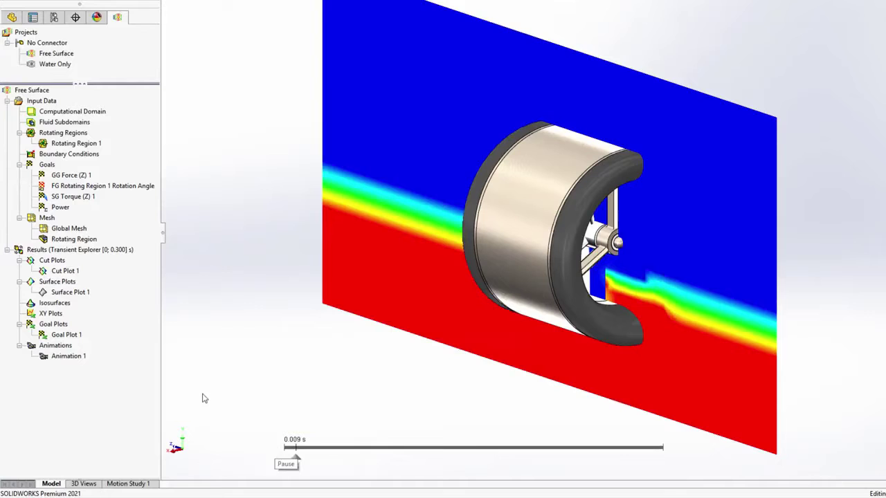
{"action": "right_click", "coordinate": [69, 336]}
{"action": "left_click", "coordinate": [84, 343]}
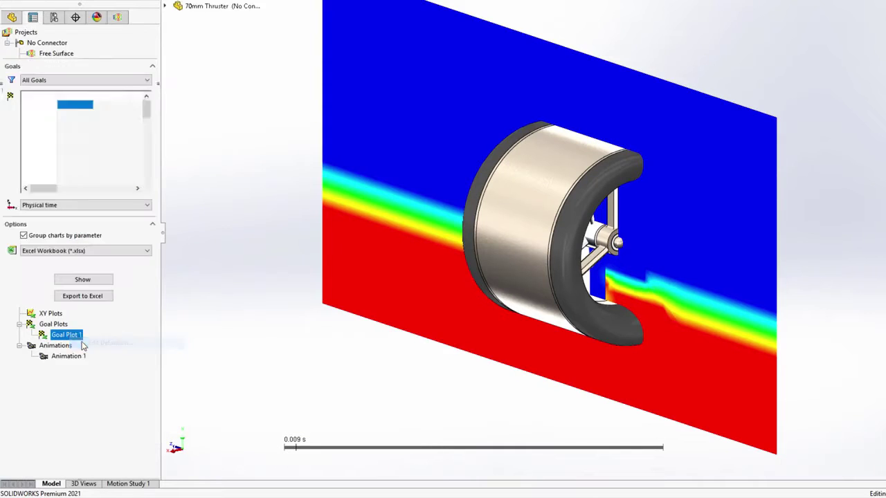
{"action": "left_click", "coordinate": [82, 281]}
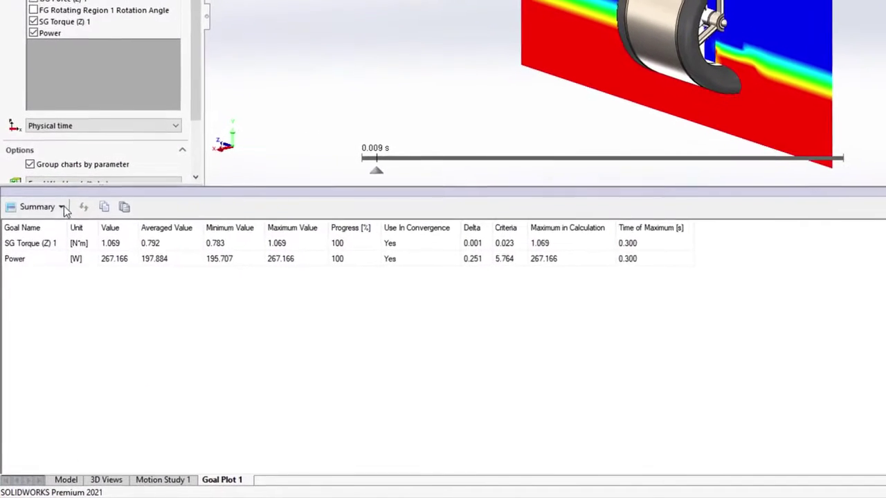
{"action": "left_click", "coordinate": [49, 361]}
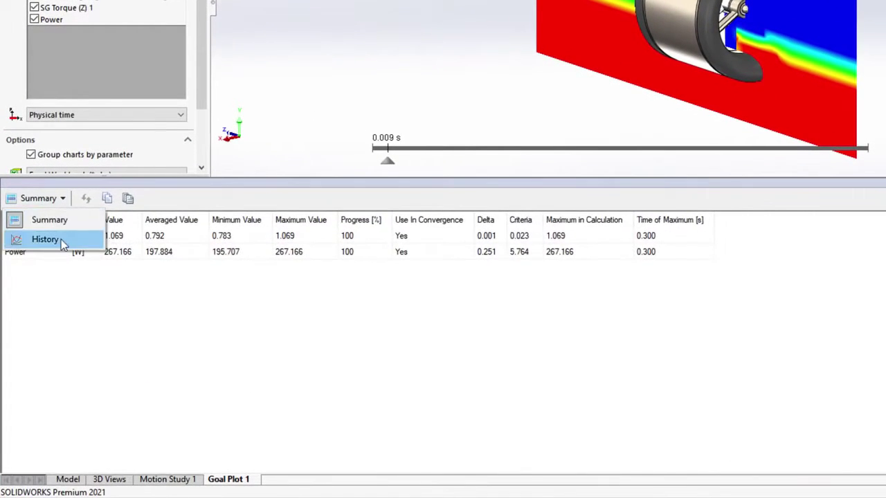
{"action": "left_click", "coordinate": [61, 239]}
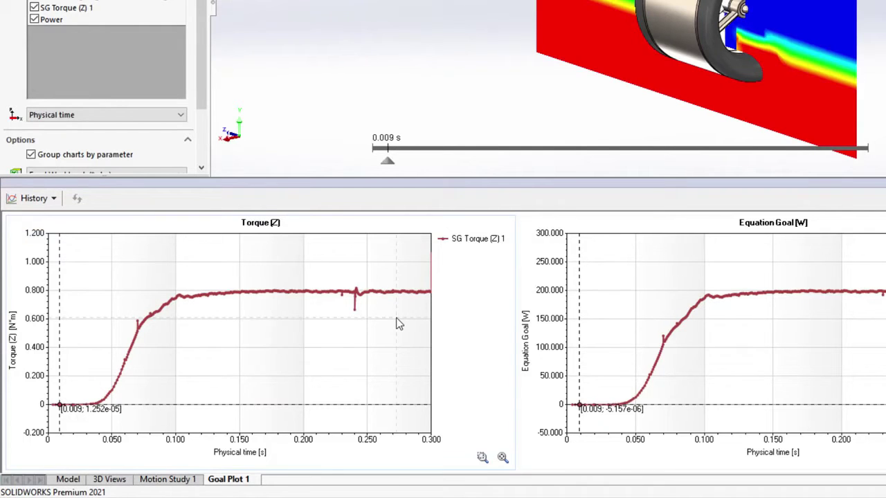
{"action": "left_click", "coordinate": [31, 198]}
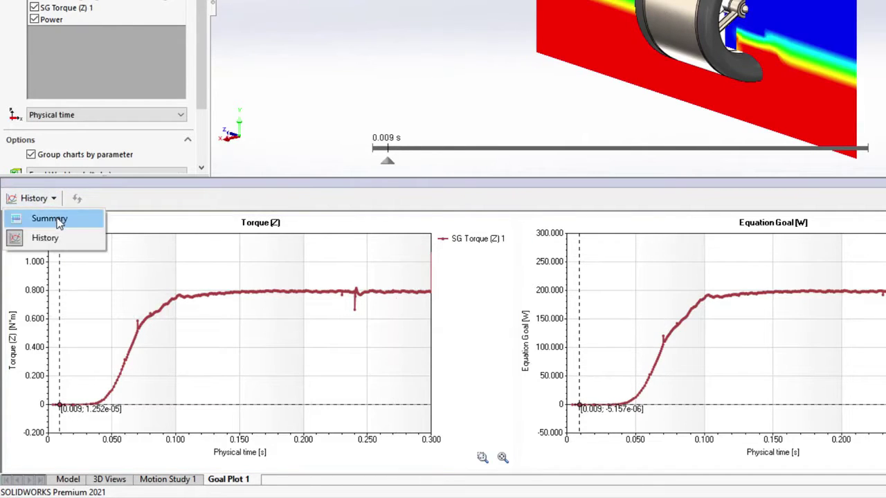
{"action": "left_click", "coordinate": [61, 220]}
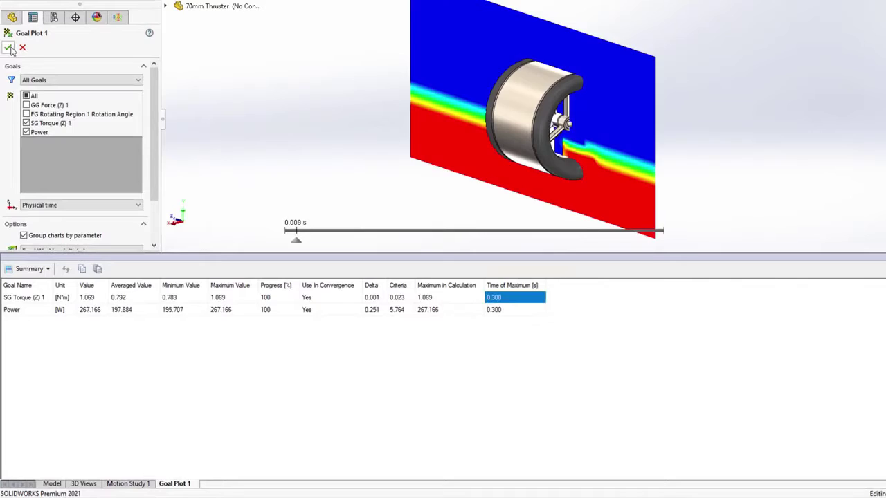
Step: Close the goal plot, load the final 0.300 s results, and create plots from a scene
{"action": "left_click", "coordinate": [8, 48]}
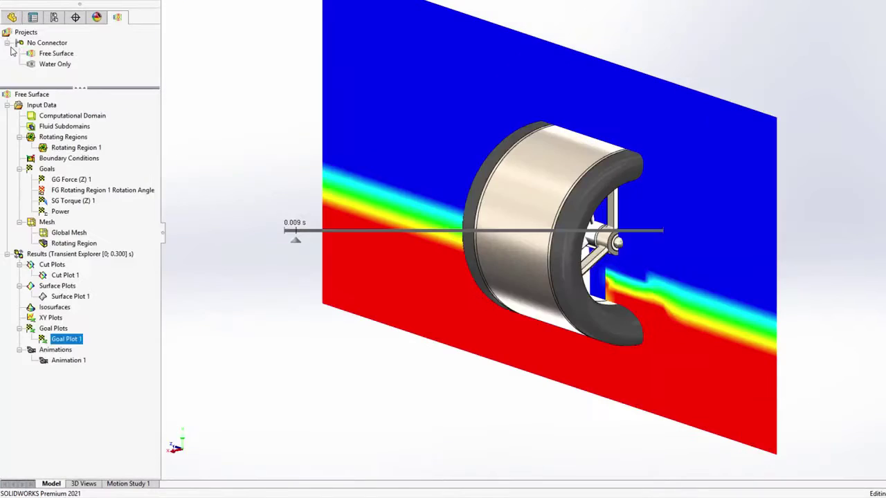
{"action": "right_click", "coordinate": [101, 254]}
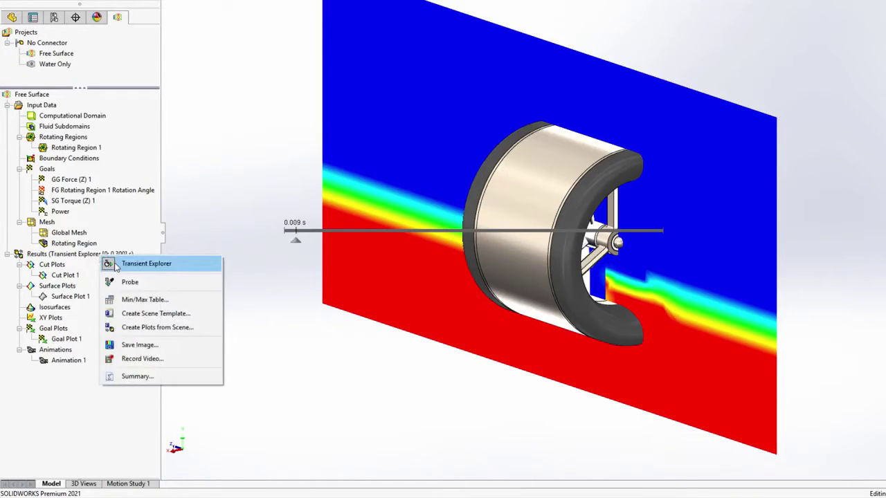
{"action": "left_click", "coordinate": [116, 266]}
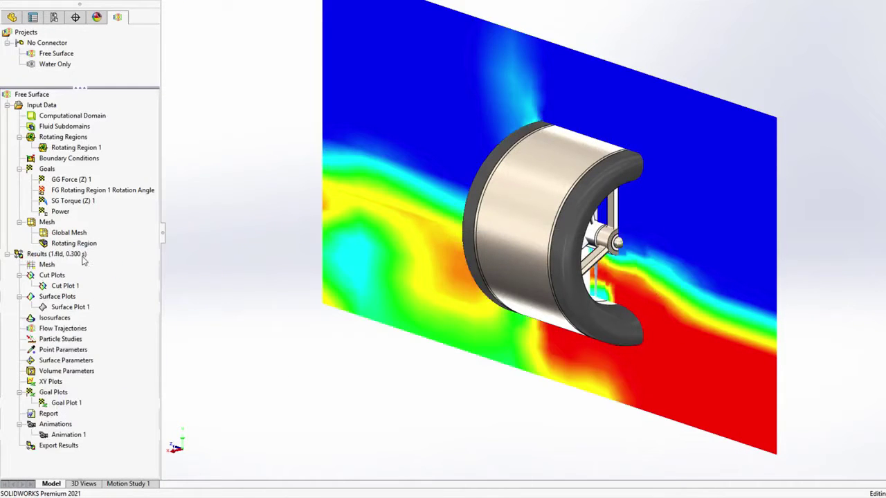
{"action": "right_click", "coordinate": [83, 259]}
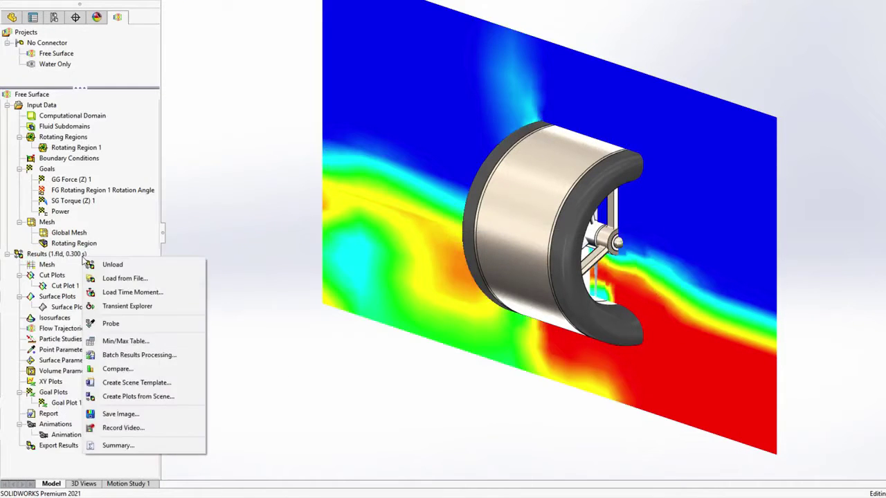
{"action": "left_click", "coordinate": [176, 397]}
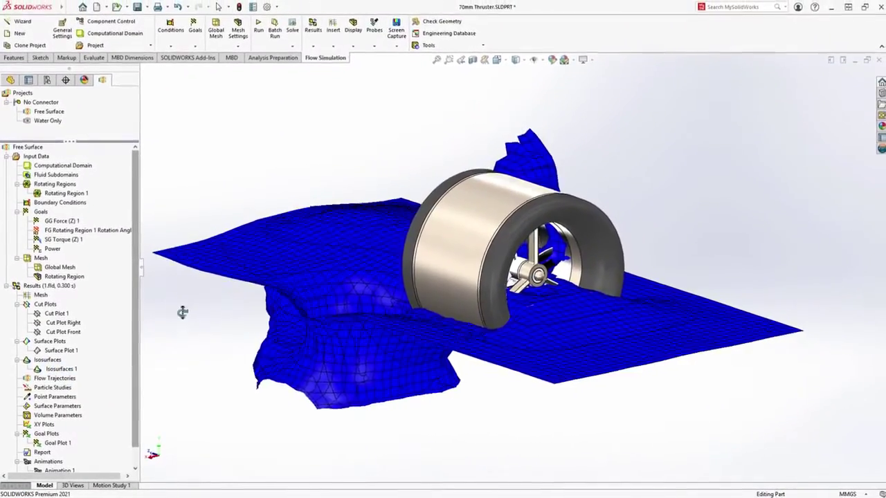
Step: Show the thruster's cut plots and Surface Plot 1 alongside the isosurface
{"action": "mouse_move", "coordinate": [206, 324]}
{"action": "middle_mouse_down"}
{"action": "mouse_move", "coordinate": [322, 313]}
{"action": "mouse_move", "coordinate": [174, 318]}
{"action": "middle_mouse_up"}
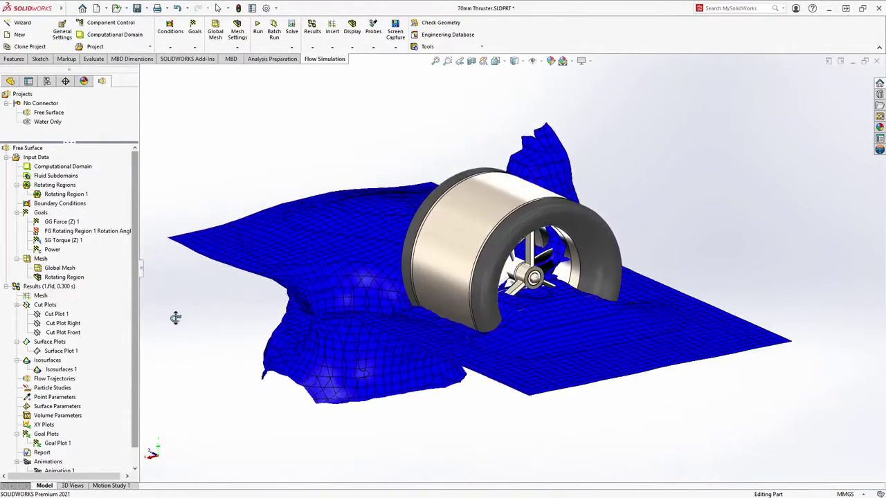
{"action": "left_click", "coordinate": [61, 323], "text": "ctrl"}
{"action": "right_click", "coordinate": [60, 323]}
{"action": "left_click", "coordinate": [79, 339]}
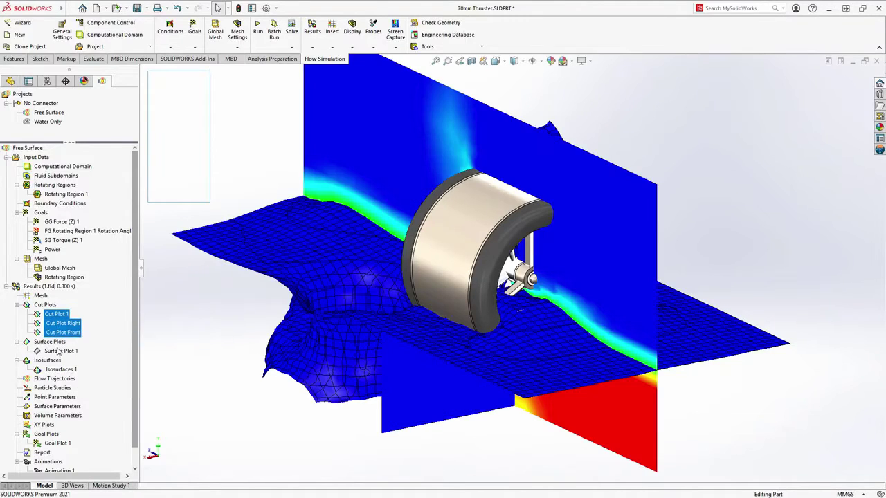
{"action": "right_click", "coordinate": [61, 351]}
{"action": "left_click", "coordinate": [78, 369]}
Step: Start a scene template of the thruster plots and list the available templates
{"action": "middle_click_drag", "start_coordinate": [270, 349], "coordinate": [231, 341]}
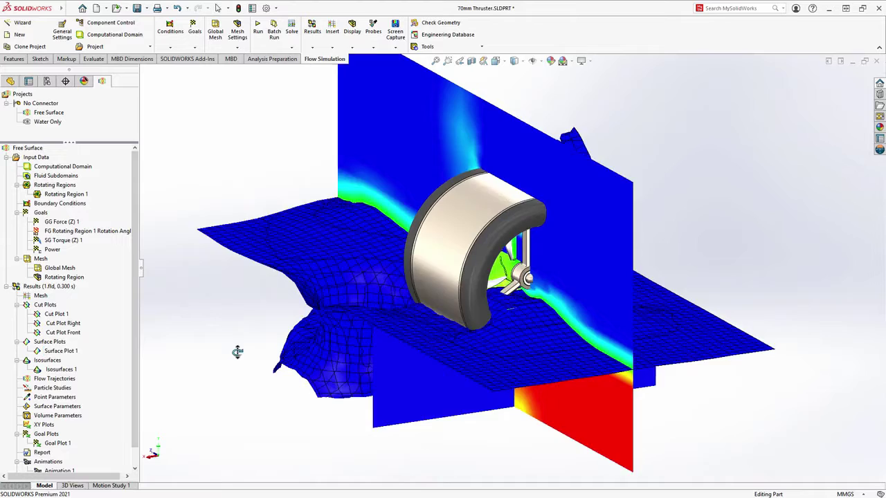
{"action": "right_click", "coordinate": [54, 288]}
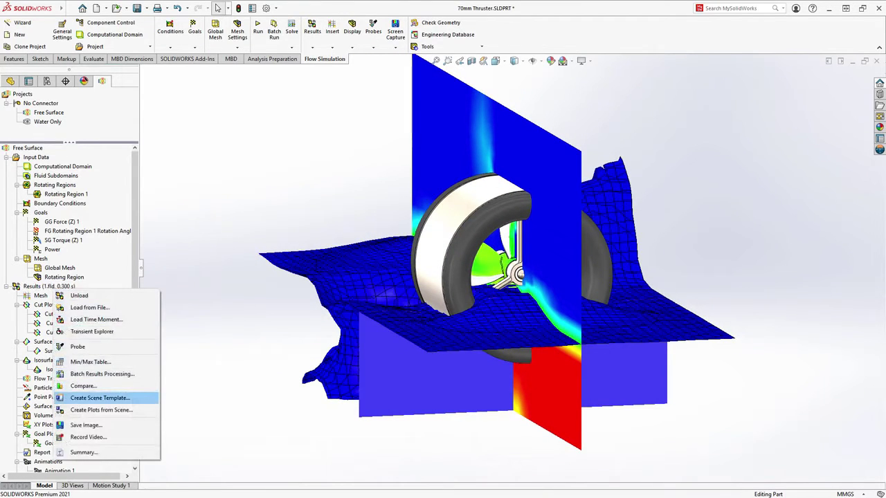
{"action": "left_click", "coordinate": [100, 398]}
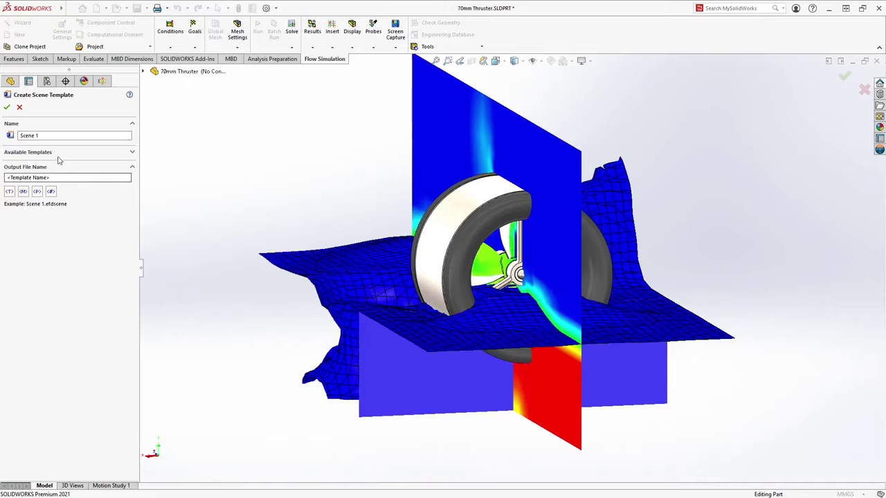
{"action": "left_click", "coordinate": [58, 156]}
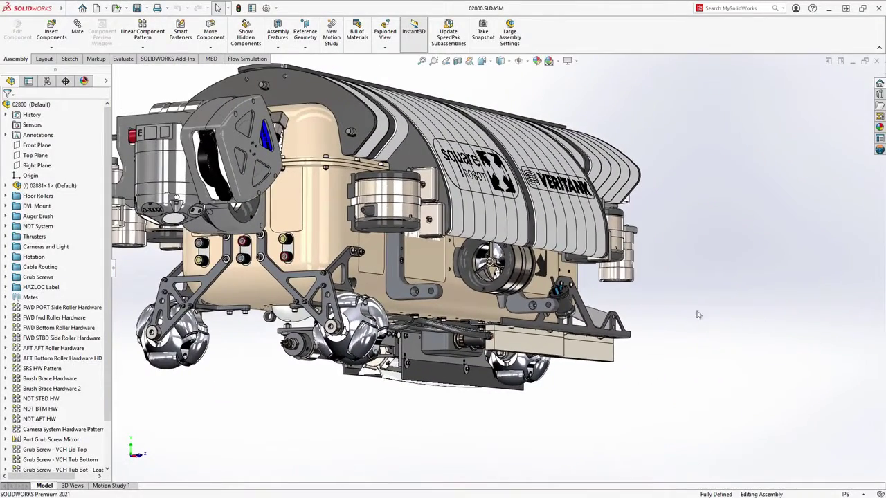
Step: Open the enclosure subassembly and make its housing faces transparent
{"action": "left_click", "coordinate": [489, 309]}
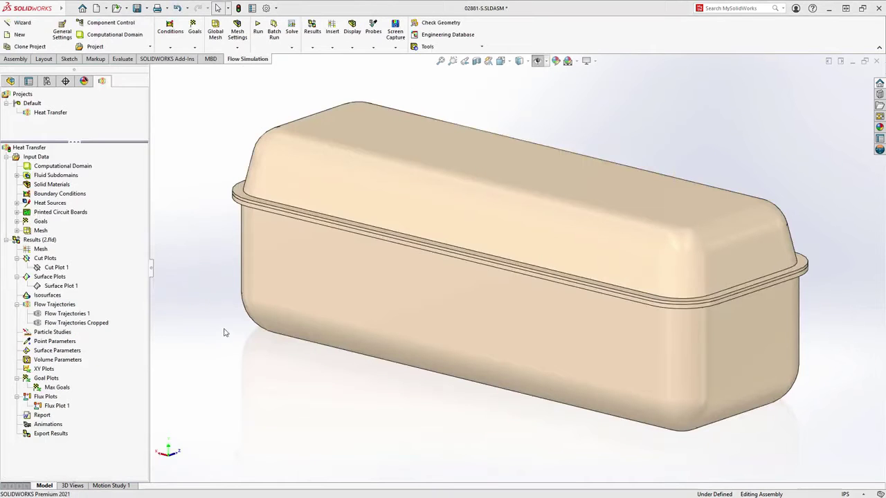
{"action": "left_click", "coordinate": [277, 279]}
{"action": "left_click", "coordinate": [293, 184], "text": "ctrl"}
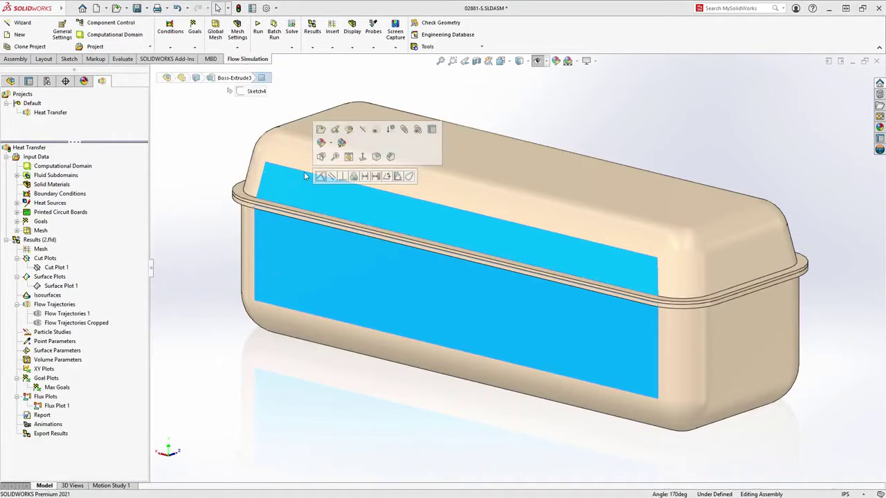
{"action": "left_click", "coordinate": [376, 130]}
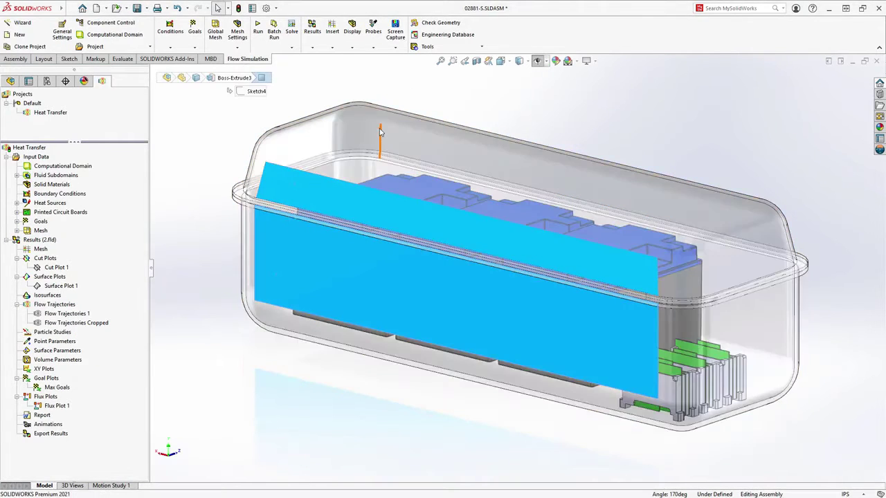
{"action": "left_click", "coordinate": [227, 216]}
Step: Play Flow Trajectories 1, coloured by fluid temperature 280–337.5 K, around the batteries
{"action": "right_click", "coordinate": [80, 315]}
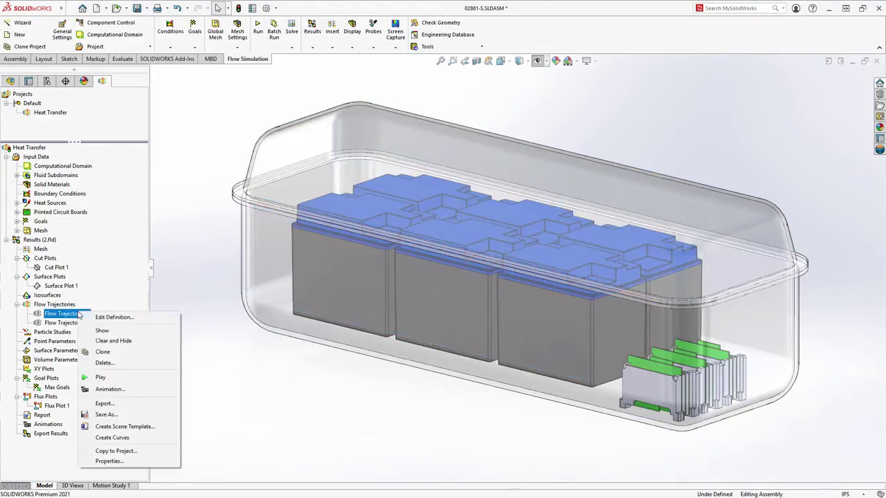
{"action": "left_click", "coordinate": [108, 381]}
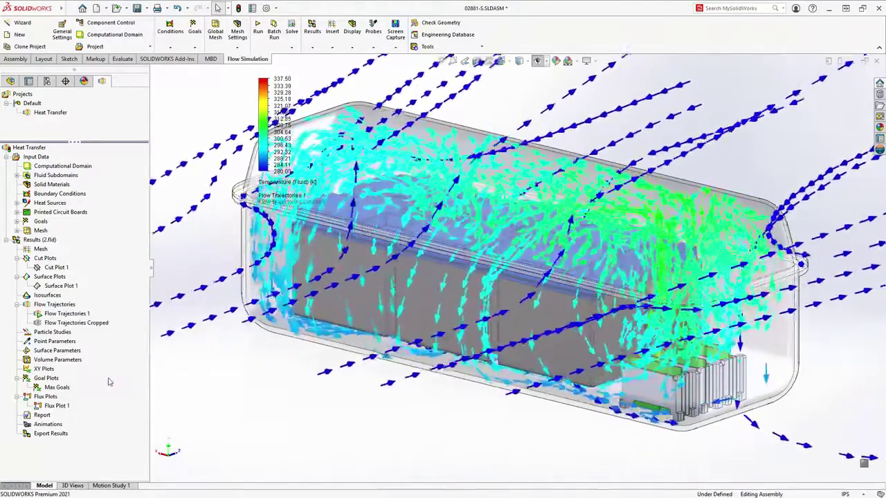
{"action": "right_click", "coordinate": [56, 405]}
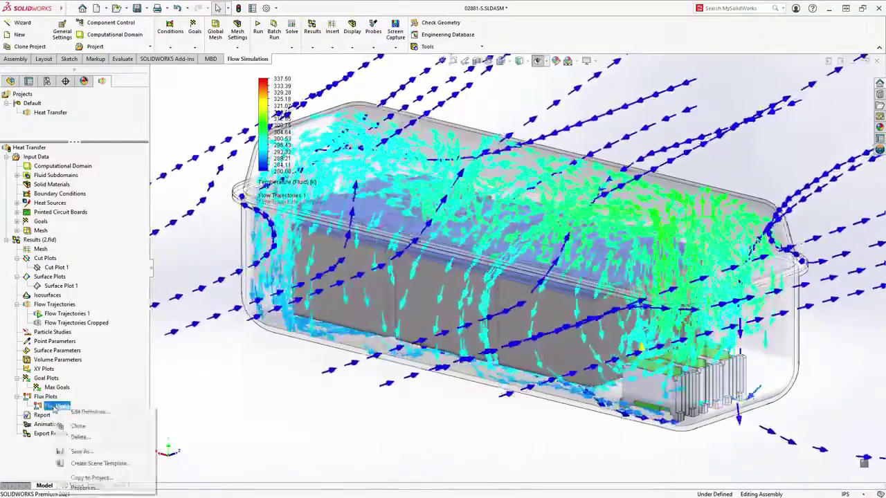
{"action": "left_click", "coordinate": [67, 412]}
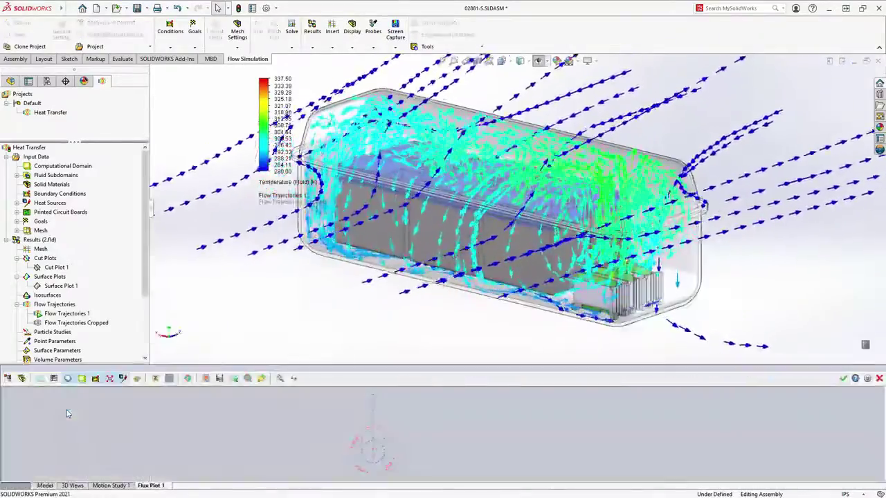
{"action": "left_click_drag", "start_coordinate": [144, 368], "coordinate": [144, 196]}
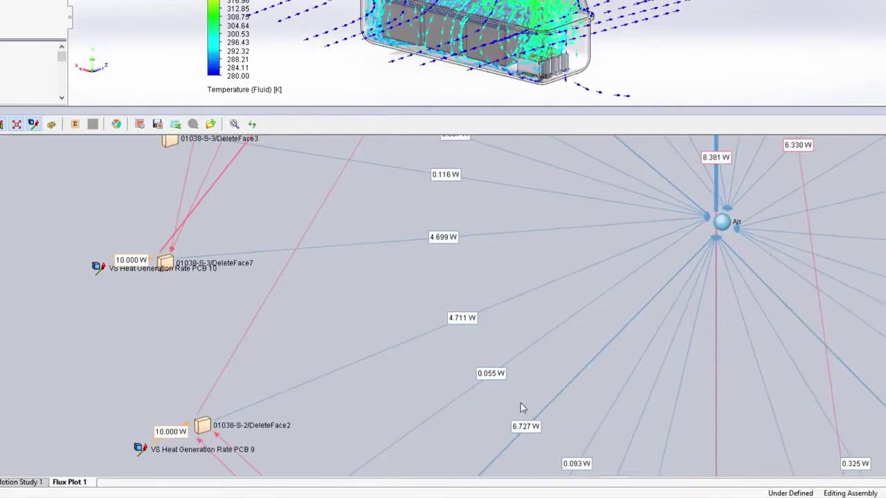
{"action": "mouse_move", "coordinate": [760, 327]}
{"action": "left_mouse_down"}
{"action": "mouse_move", "coordinate": [373, 222]}
{"action": "mouse_move", "coordinate": [466, 215]}
{"action": "left_mouse_up"}
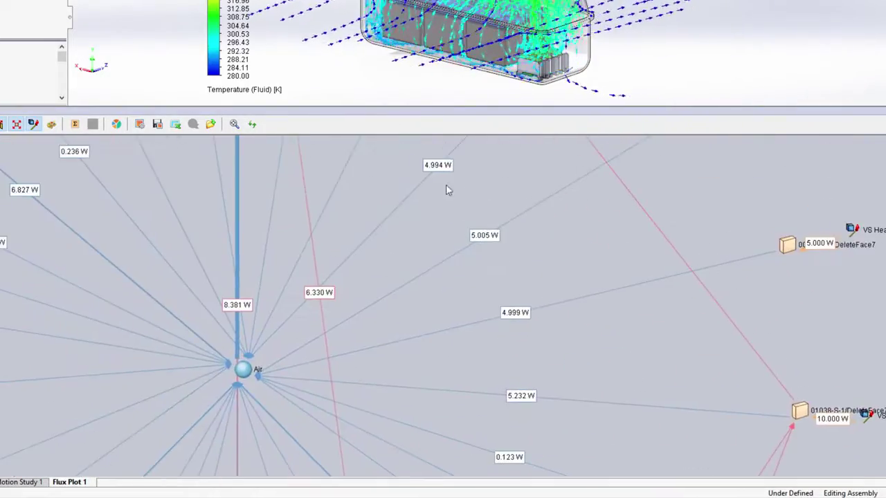
{"action": "left_click_drag", "start_coordinate": [463, 163], "coordinate": [468, 370]}
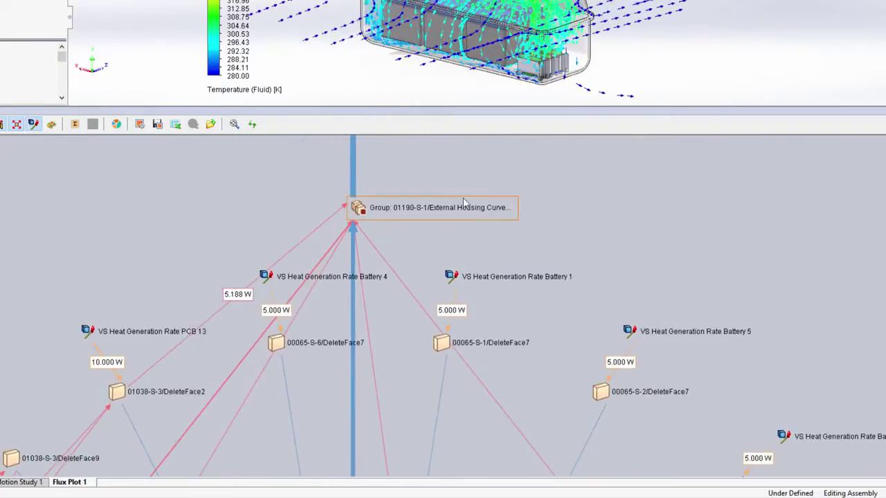
{"action": "left_click_drag", "start_coordinate": [461, 172], "coordinate": [459, 233]}
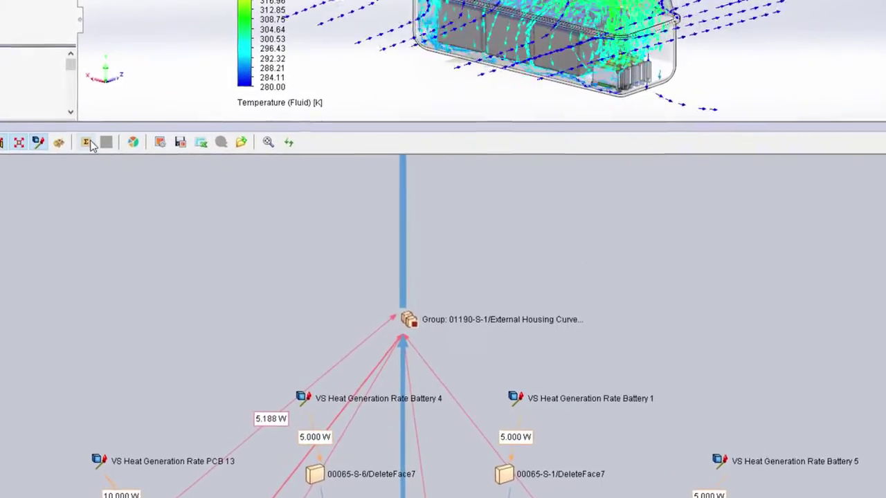
{"action": "left_click", "coordinate": [87, 142]}
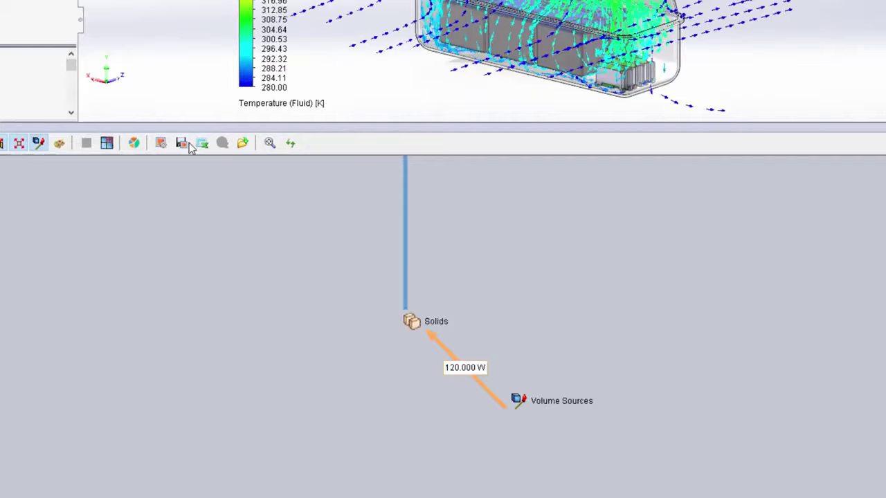
{"action": "left_click", "coordinate": [289, 142]}
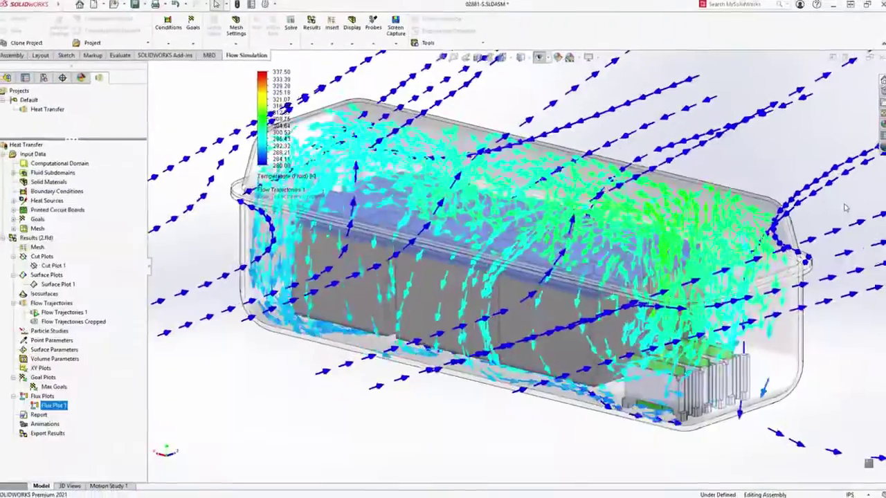
Step: Hide Flow Trajectories 1, show the cropped trajectories, and view them from the side
{"action": "right_click", "coordinate": [80, 313]}
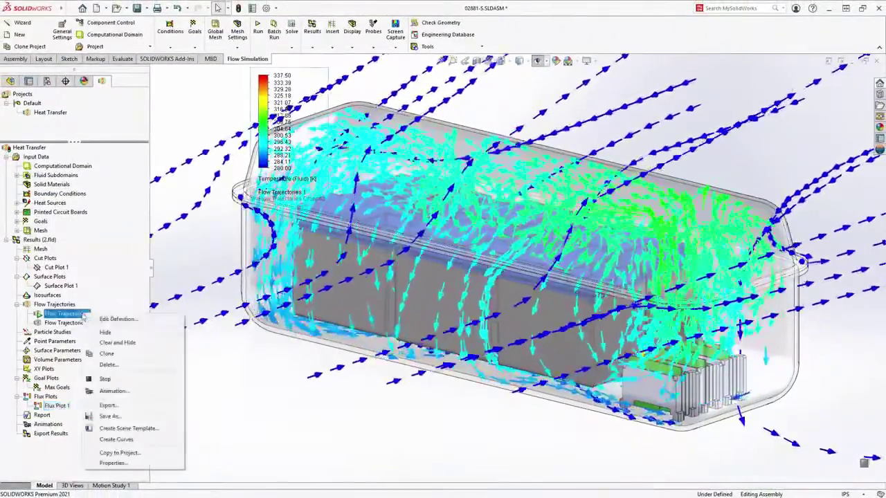
{"action": "left_click", "coordinate": [97, 333]}
{"action": "right_click", "coordinate": [90, 325]}
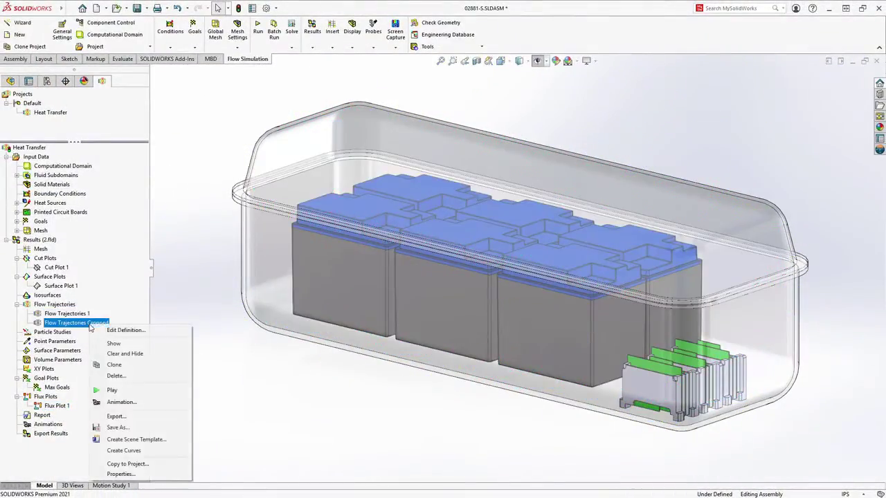
{"action": "left_click", "coordinate": [95, 344]}
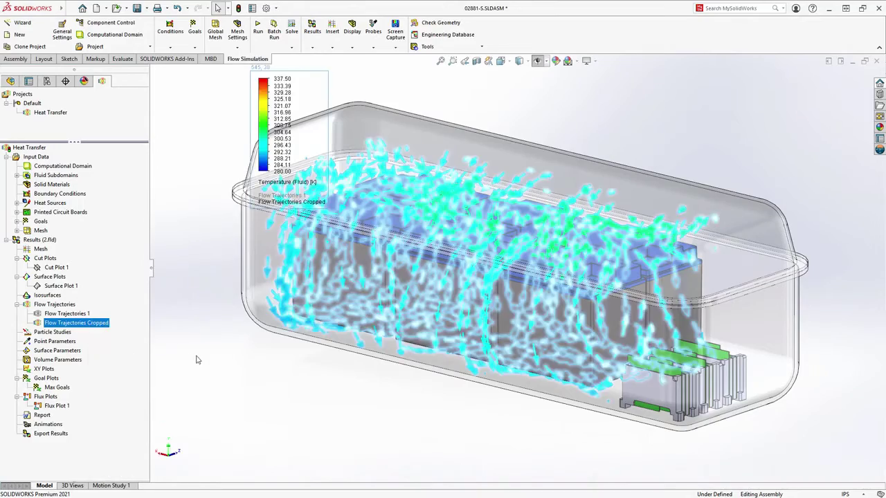
{"action": "mouse_move", "coordinate": [196, 360]}
{"action": "middle_mouse_down"}
{"action": "mouse_move", "coordinate": [330, 372]}
{"action": "mouse_move", "coordinate": [274, 344]}
{"action": "mouse_move", "coordinate": [322, 364]}
{"action": "mouse_move", "coordinate": [367, 417]}
{"action": "mouse_move", "coordinate": [393, 365]}
{"action": "middle_mouse_up"}
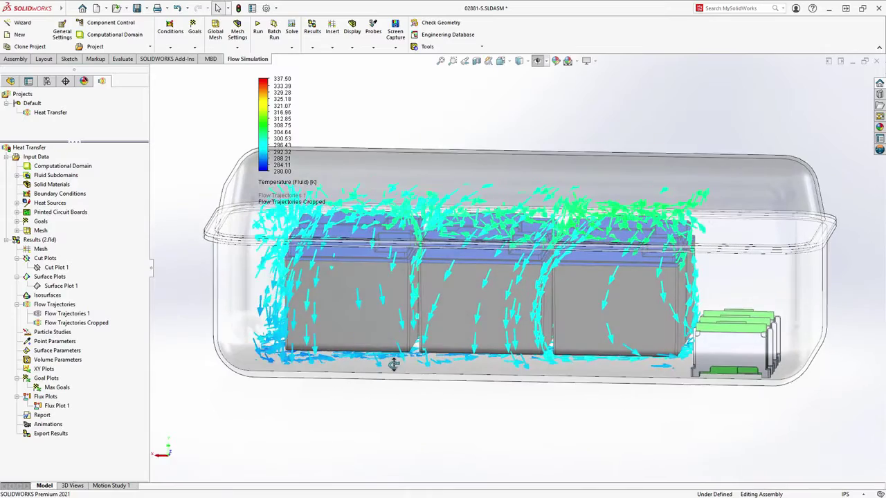
Step: Edit the cropped trajectories' definition to set a 280–305 K temperature range
{"action": "right_click", "coordinate": [104, 330]}
{"action": "left_click", "coordinate": [123, 331]}
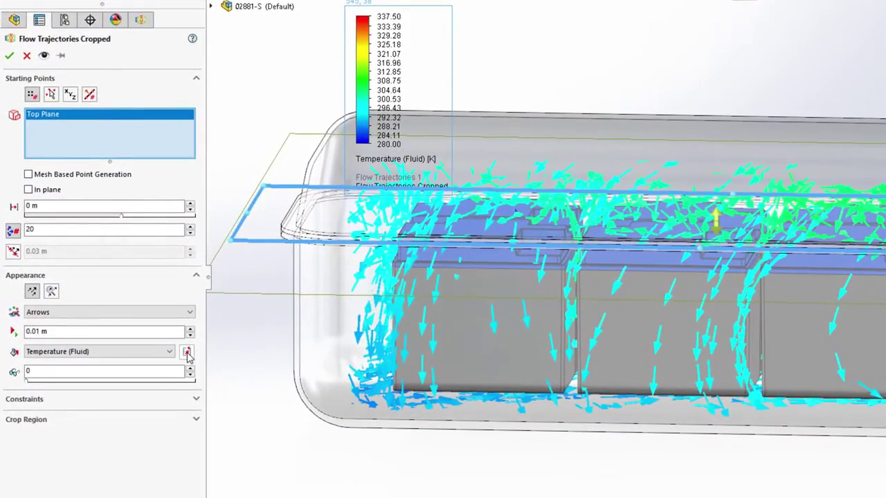
{"action": "left_click", "coordinate": [187, 352]}
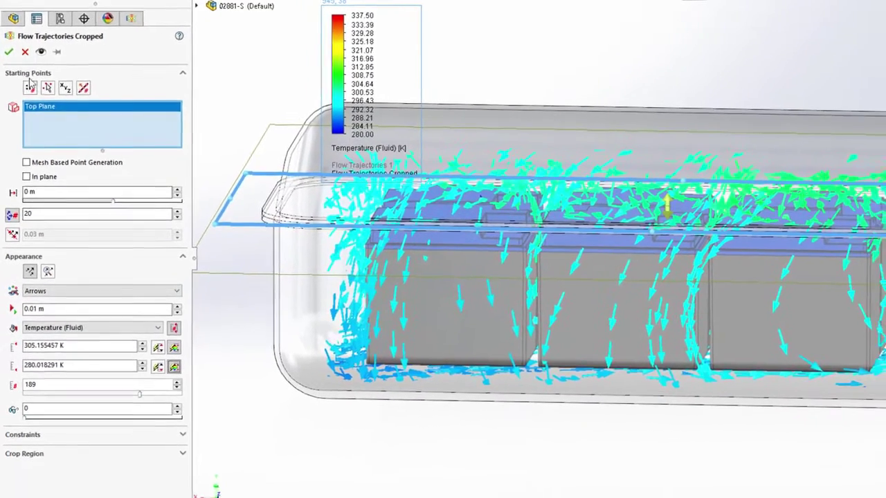
Step: Apply the 280.02–305.16 K trajectory colouring and select the Max Battery Temperature goal
{"action": "left_click", "coordinate": [10, 55]}
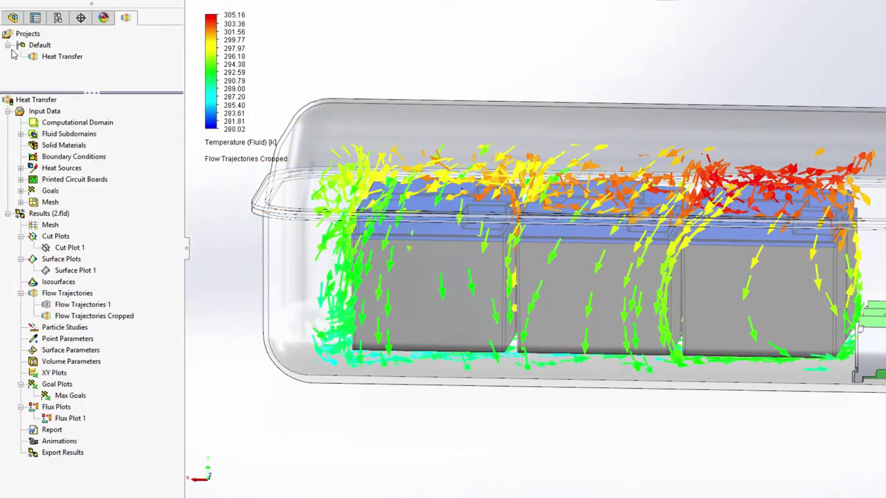
{"action": "middle_click_drag", "start_coordinate": [557, 449], "coordinate": [522, 470]}
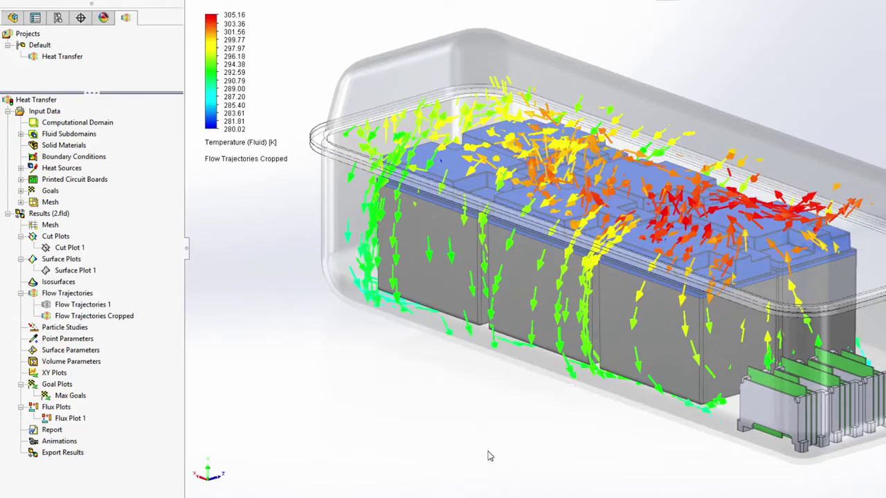
{"action": "left_click", "coordinate": [20, 191]}
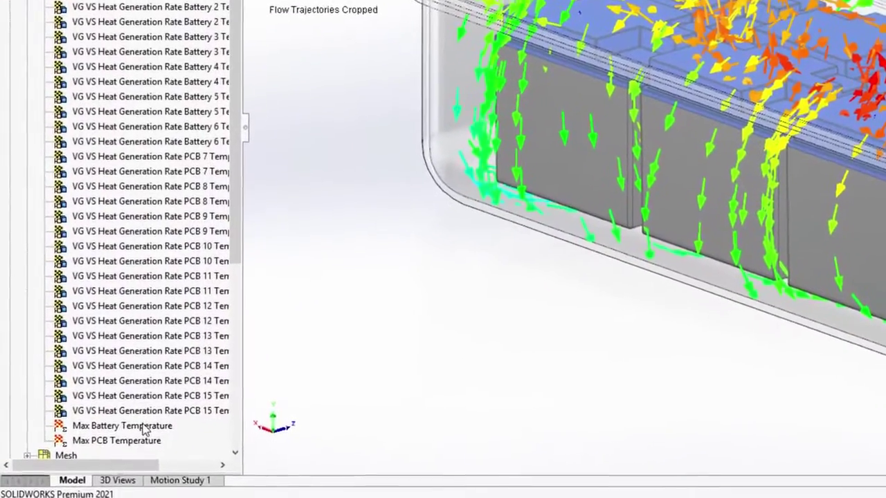
{"action": "left_click", "coordinate": [123, 457]}
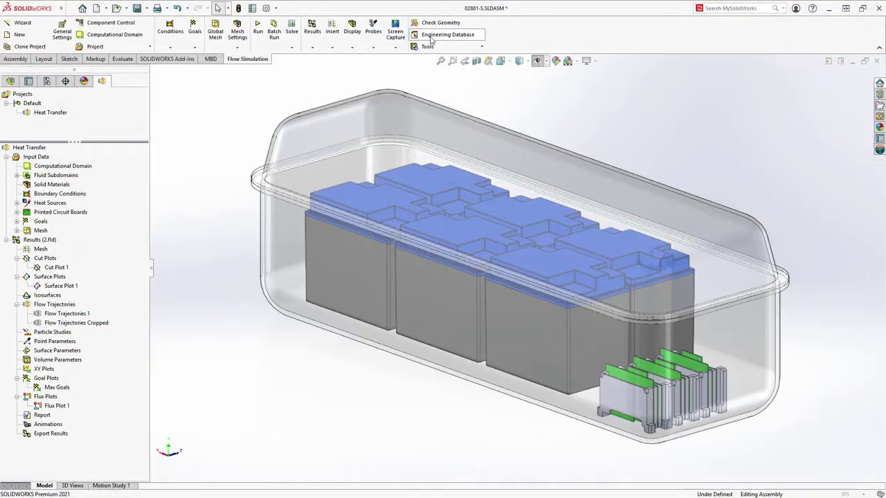
{"action": "left_click", "coordinate": [431, 37]}
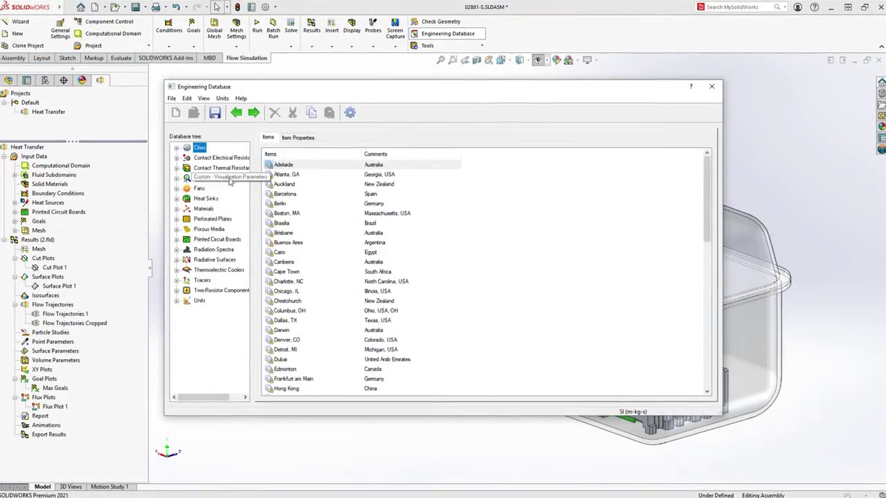
{"action": "left_click", "coordinate": [218, 178]}
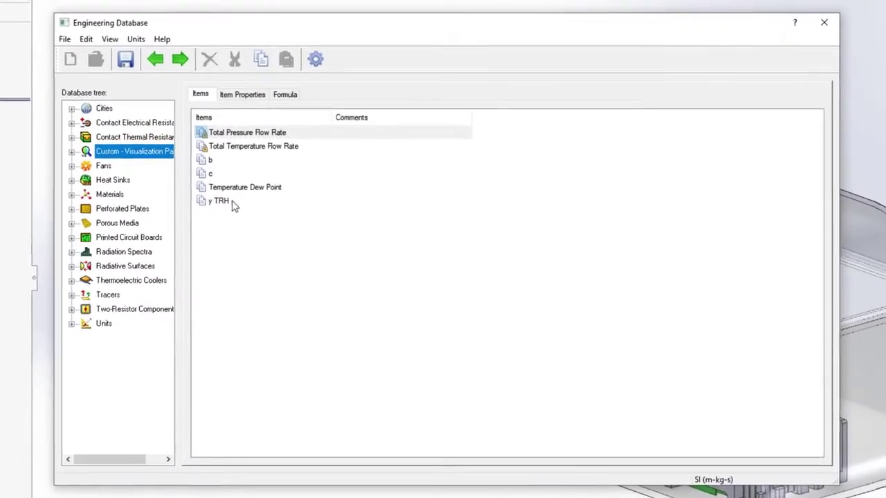
{"action": "left_click", "coordinate": [231, 201]}
{"action": "left_click", "coordinate": [256, 92]}
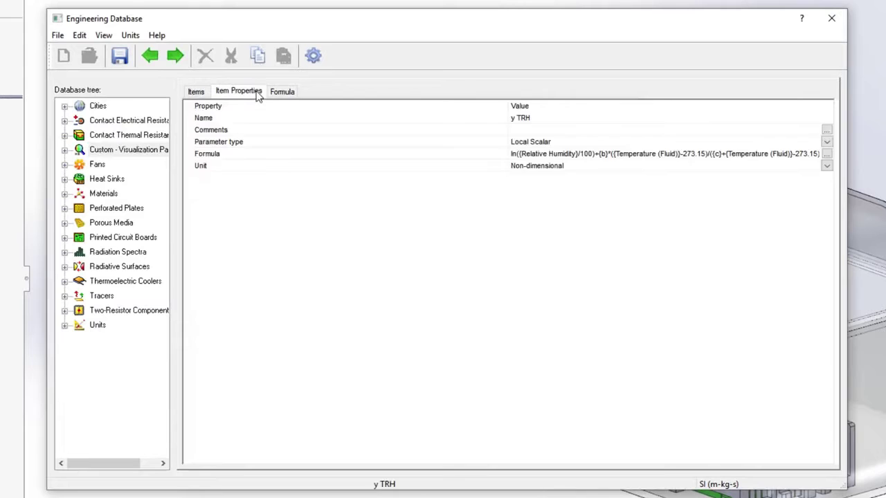
{"action": "left_click", "coordinate": [282, 93]}
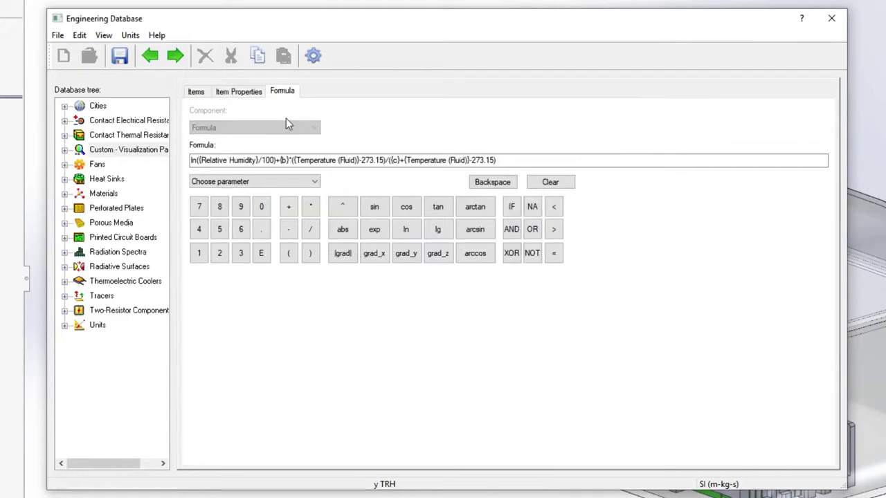
{"action": "left_click", "coordinate": [308, 161]}
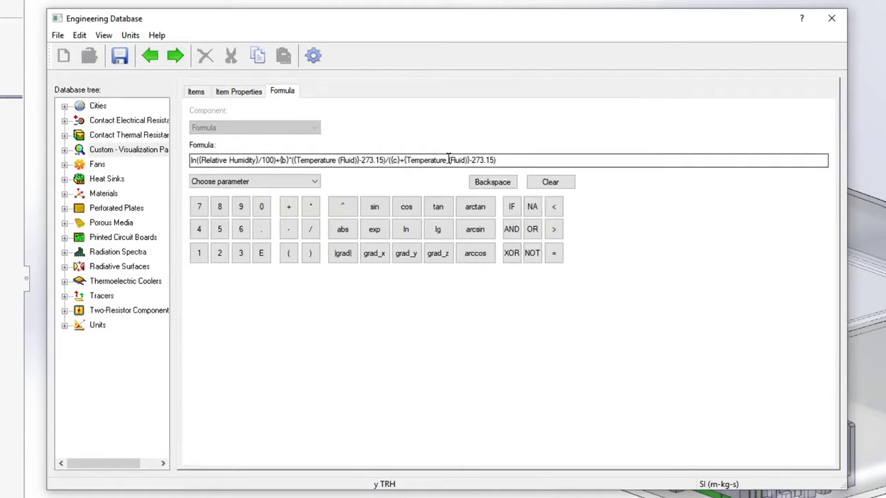
{"action": "left_click", "coordinate": [201, 96]}
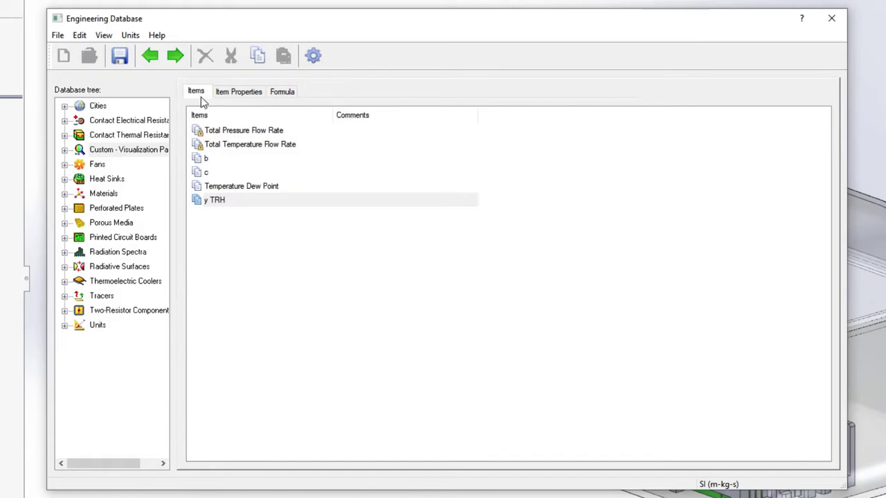
{"action": "left_click", "coordinate": [226, 189]}
{"action": "left_click", "coordinate": [280, 93]}
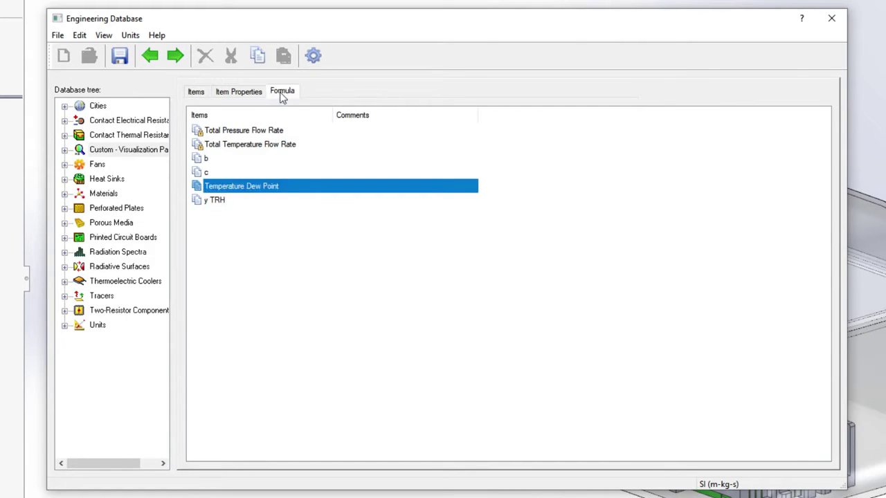
{"action": "left_click", "coordinate": [230, 160]}
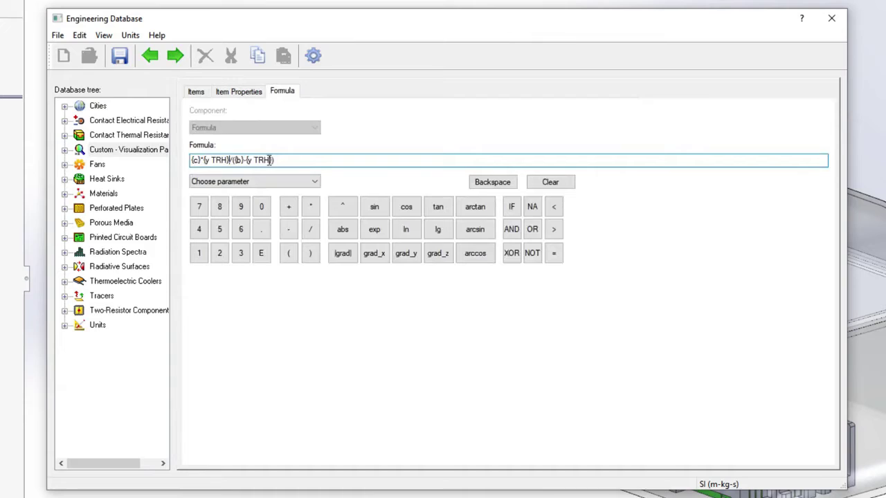
{"action": "left_click", "coordinate": [831, 18]}
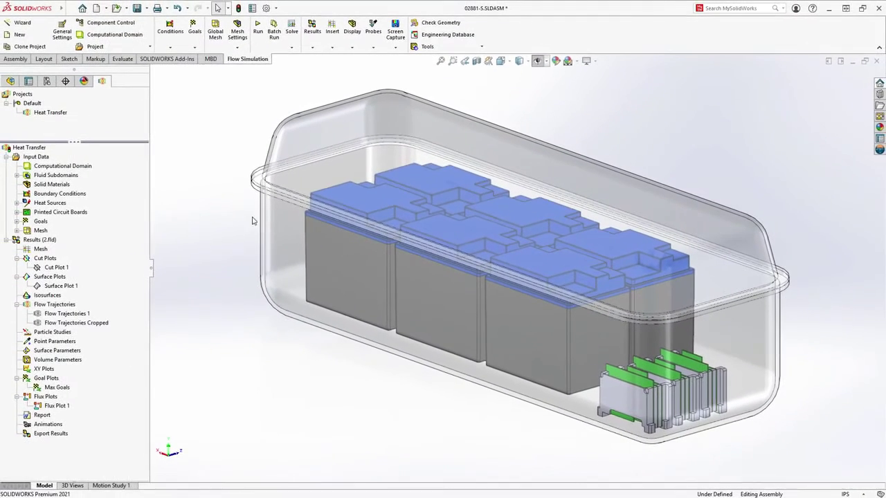
Step: Show Cut Plot 1 and Surface Plot 1 with dew-point contours (−2.04 to −0.65), viewed from the opposite side
{"action": "left_click", "coordinate": [67, 268]}
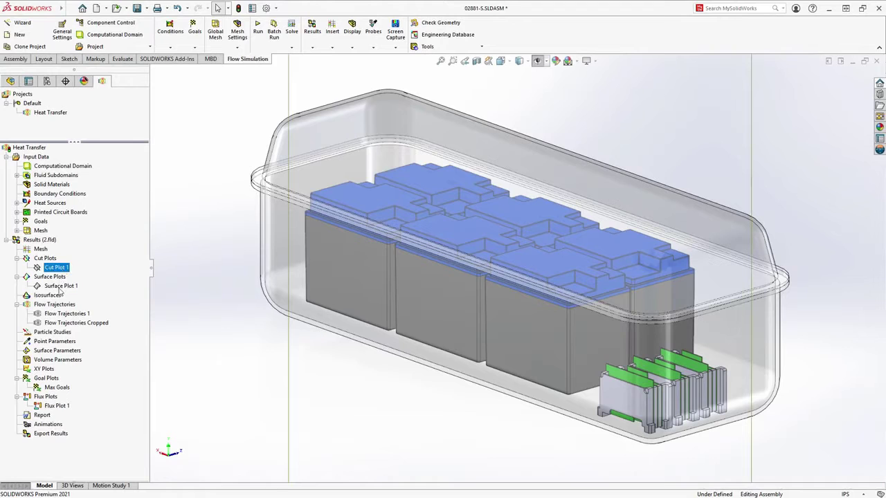
{"action": "left_click", "coordinate": [61, 286], "text": "ctrl"}
{"action": "right_click", "coordinate": [61, 286]}
{"action": "left_click", "coordinate": [70, 297]}
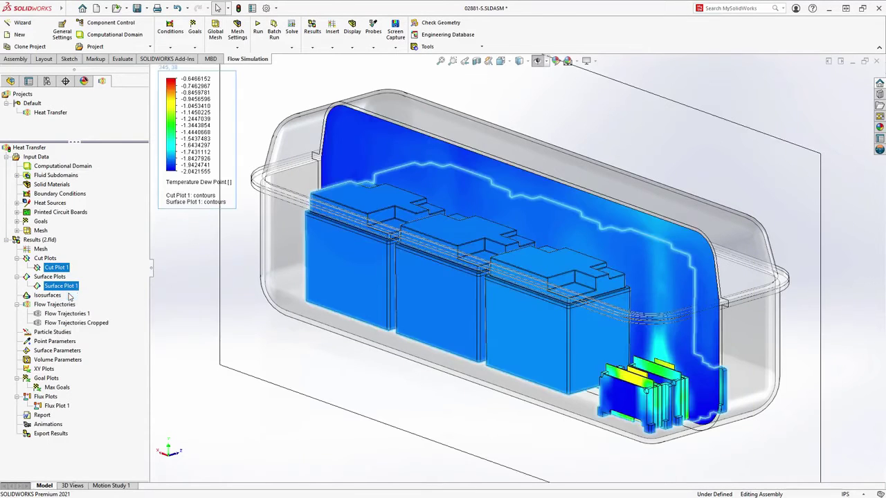
{"action": "left_click", "coordinate": [202, 339]}
{"action": "mouse_move", "coordinate": [311, 382]}
{"action": "middle_mouse_down"}
{"action": "mouse_move", "coordinate": [334, 358]}
{"action": "mouse_move", "coordinate": [368, 348]}
{"action": "mouse_move", "coordinate": [404, 366]}
{"action": "mouse_move", "coordinate": [298, 344]}
{"action": "mouse_move", "coordinate": [196, 353]}
{"action": "middle_mouse_up"}
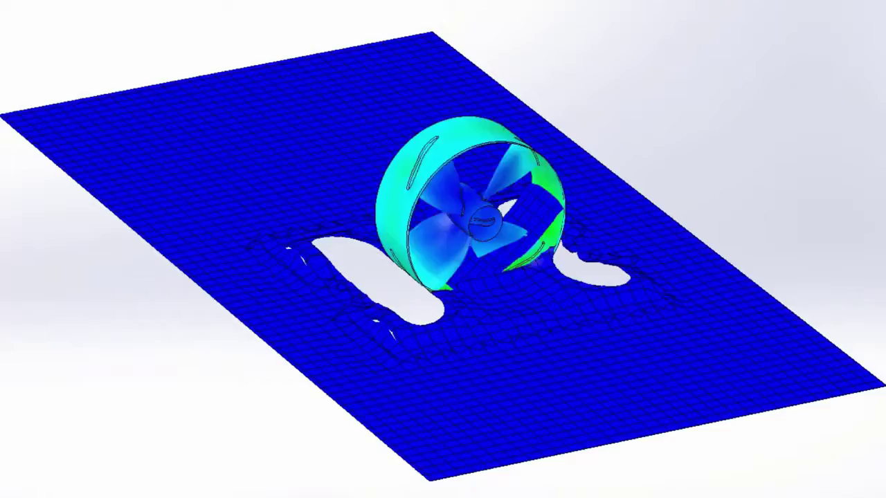